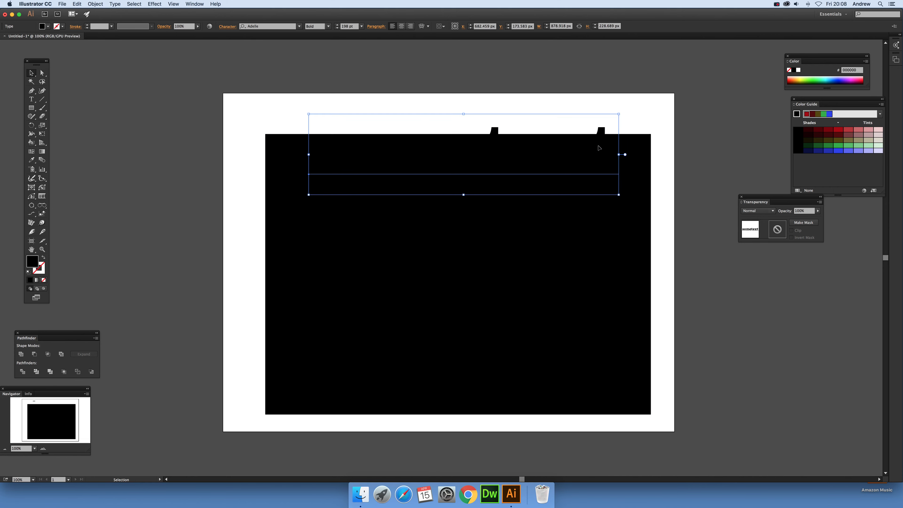
Move the "sometext" lettering above the black rectangle and colour it light red
left_click_drag(602, 132, 596, 68)
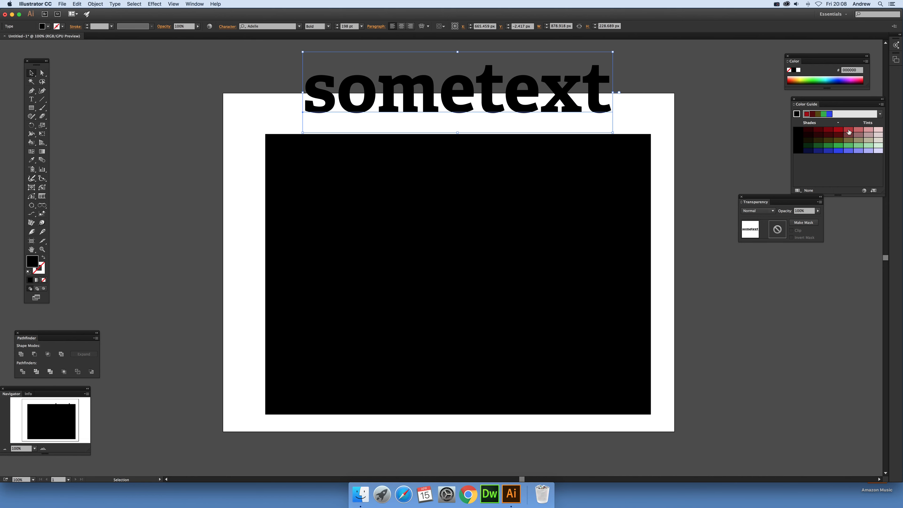
left_click(828, 131)
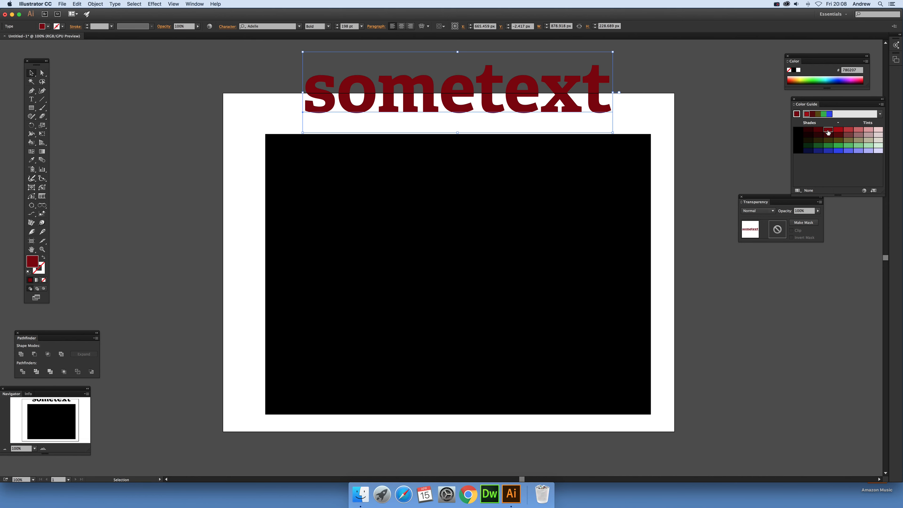
left_click(857, 130)
left_click_drag(599, 111, 594, 123)
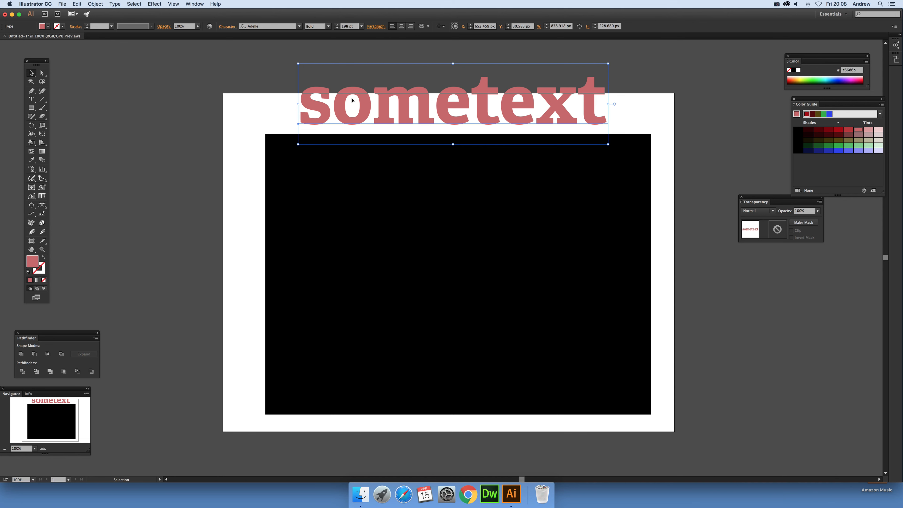
Expand the text object into filled outlines
left_click(89, 5)
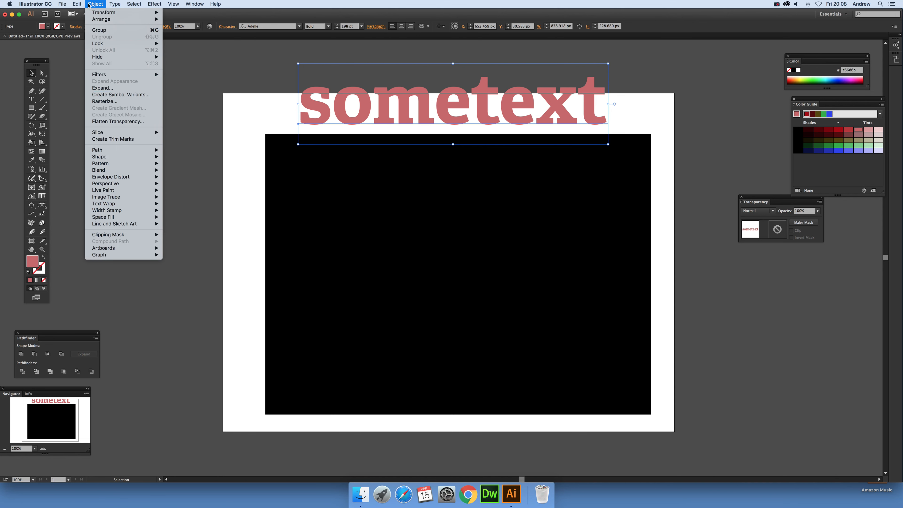
left_click(109, 88)
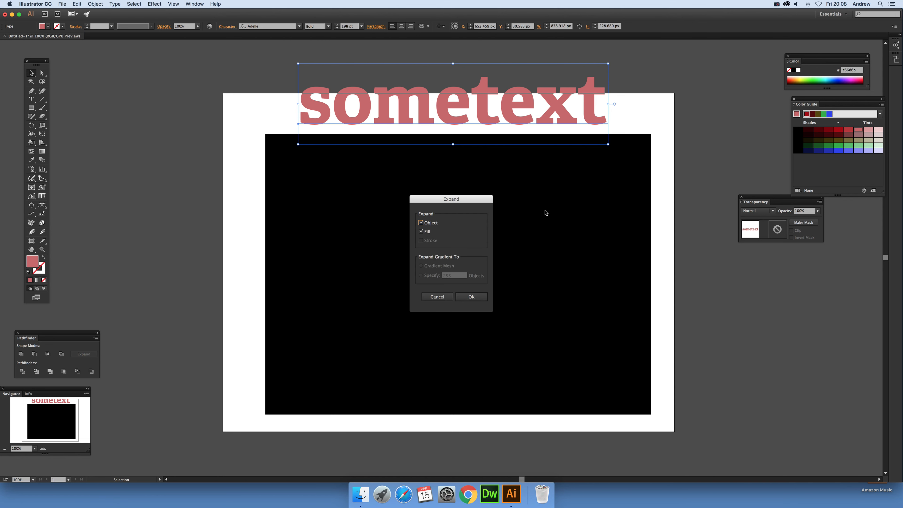
left_click(478, 299)
left_click(349, 69)
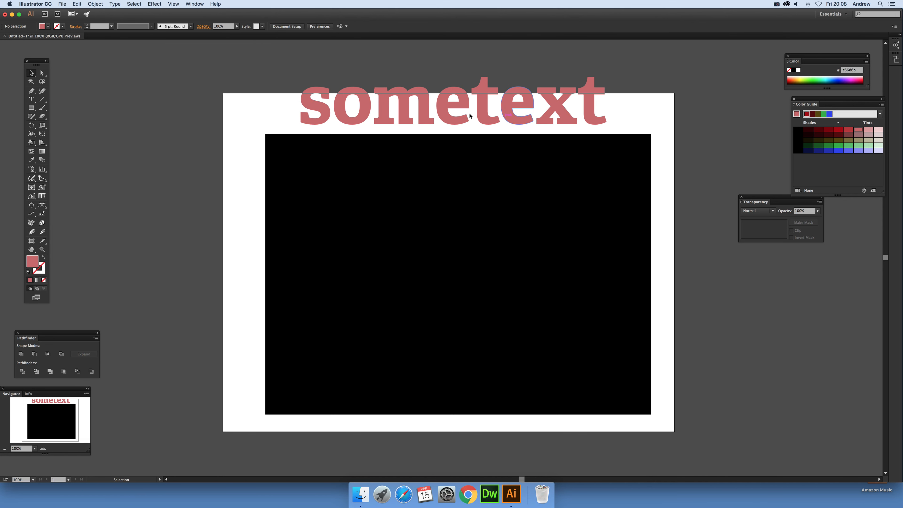
Ungroup the expanded letters
left_click(343, 100)
left_click(100, 4)
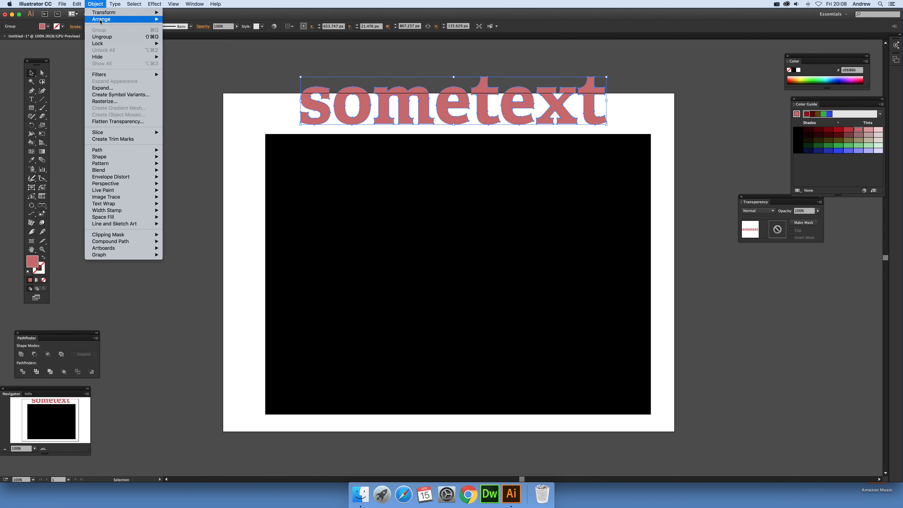
left_click(106, 36)
Reposition the letters, raising the e and enlarging it above the others
left_click(322, 68)
left_click_drag(354, 94, 372, 94)
left_click_drag(434, 95, 407, 79)
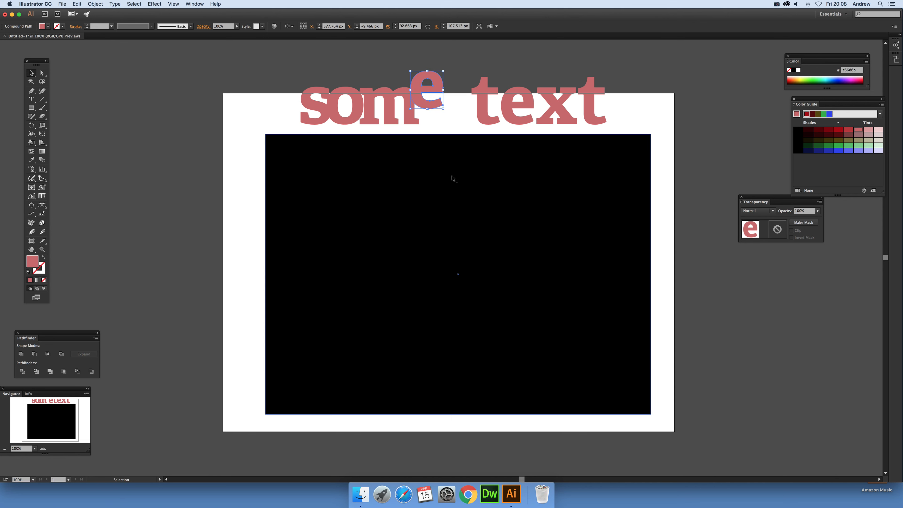
left_click_drag(443, 108, 455, 125)
left_click(31, 100)
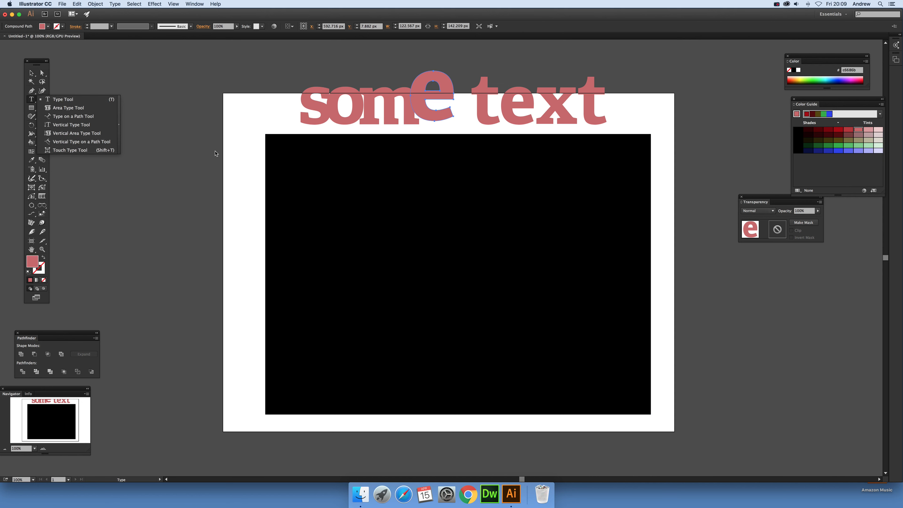
left_click(31, 72)
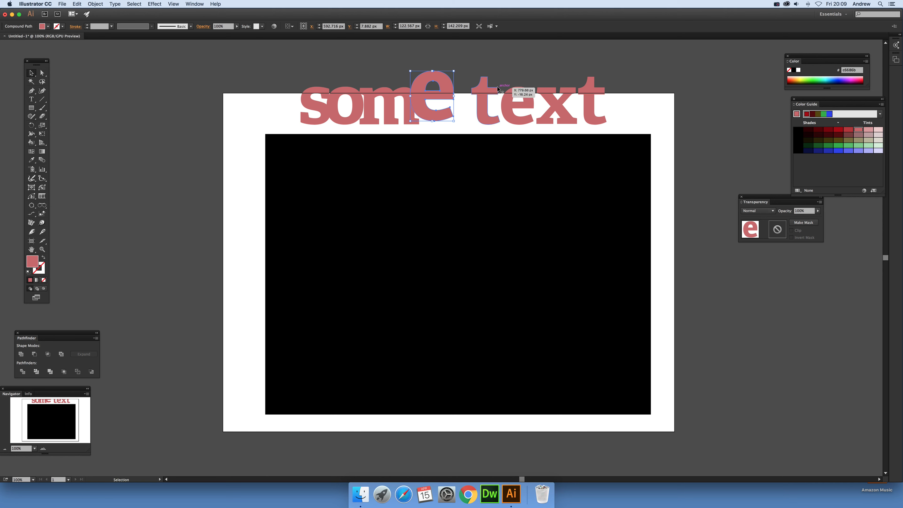
Slide the letters of "text" leftward so they overlap the enlarged e
mouse_move(489, 89)
left_mouse_down()
mouse_move(467, 89)
mouse_move(497, 91)
mouse_move(484, 90)
left_mouse_up()
left_click_drag(539, 96, 504, 94)
left_click_drag(595, 96, 556, 95)
Select all the letters and unite them into one shape with Pathfinder
left_click(307, 59)
left_click_drag(290, 69, 577, 121)
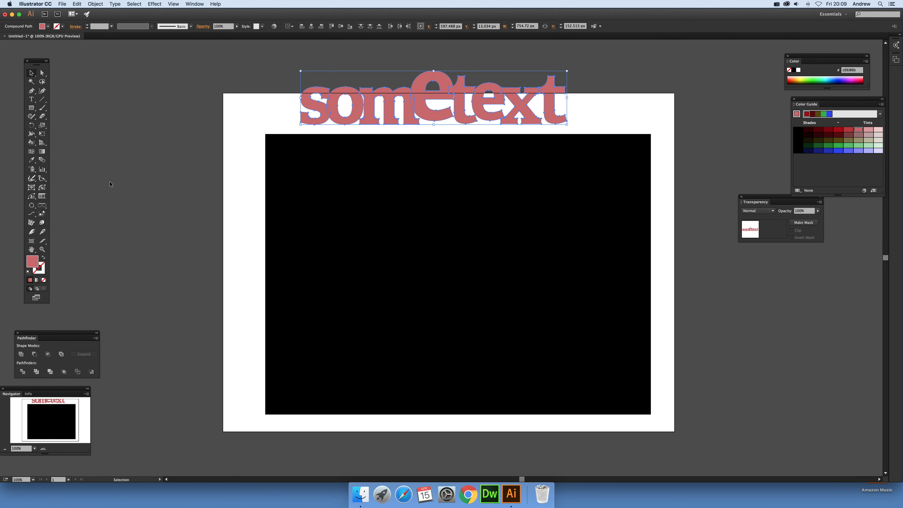
left_click(21, 354)
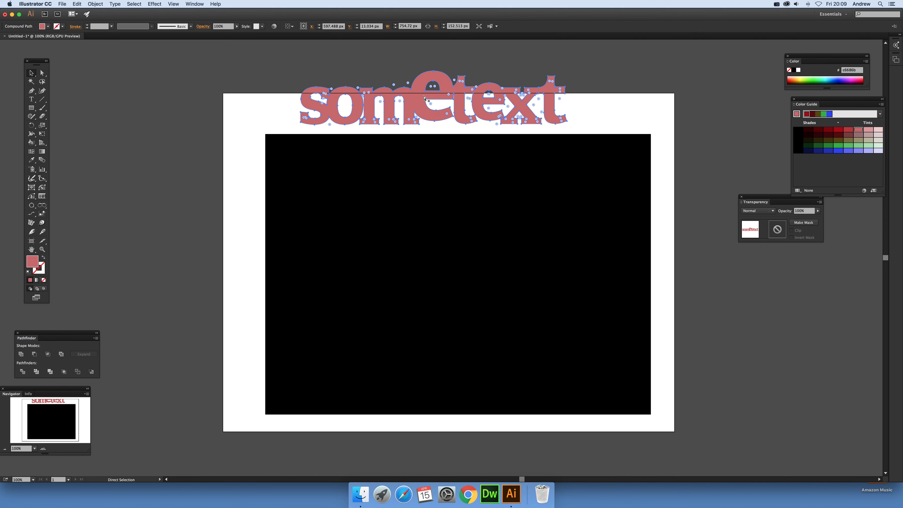
Try dividing the black rectangle with a pasted copy of the lettering, then delete the copy
key("cmd+v")
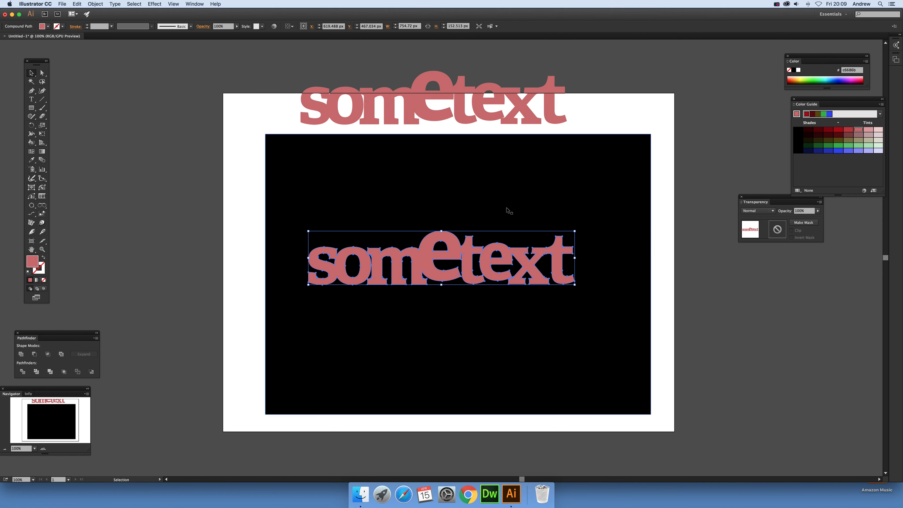
left_click(94, 4)
mouse_move(121, 150)
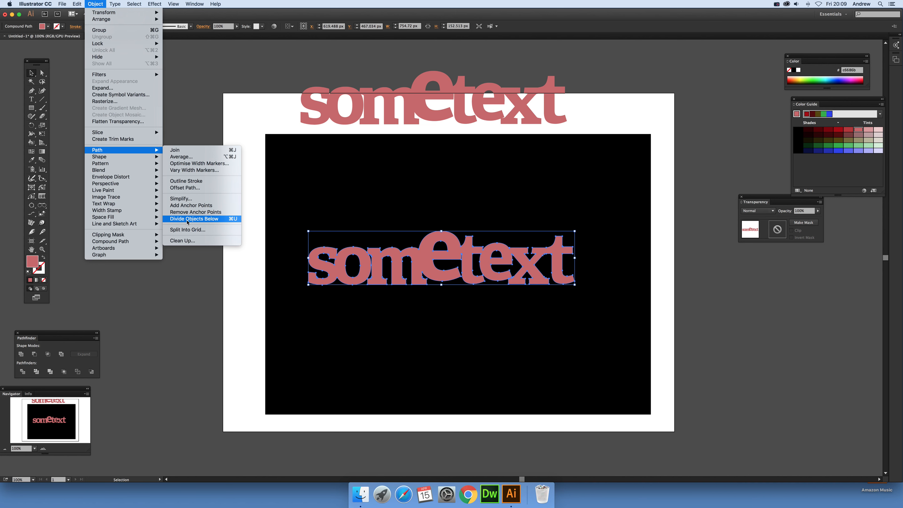
left_click(216, 222)
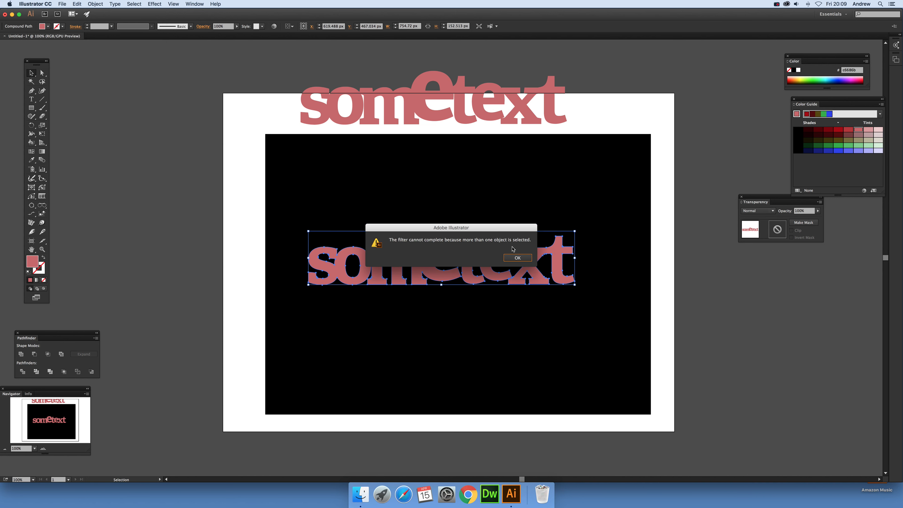
left_click(517, 257)
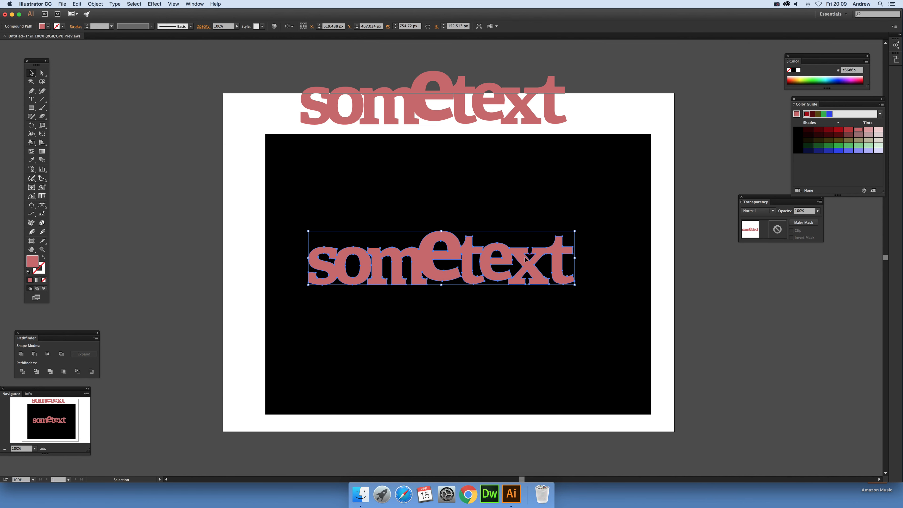
key("Delete")
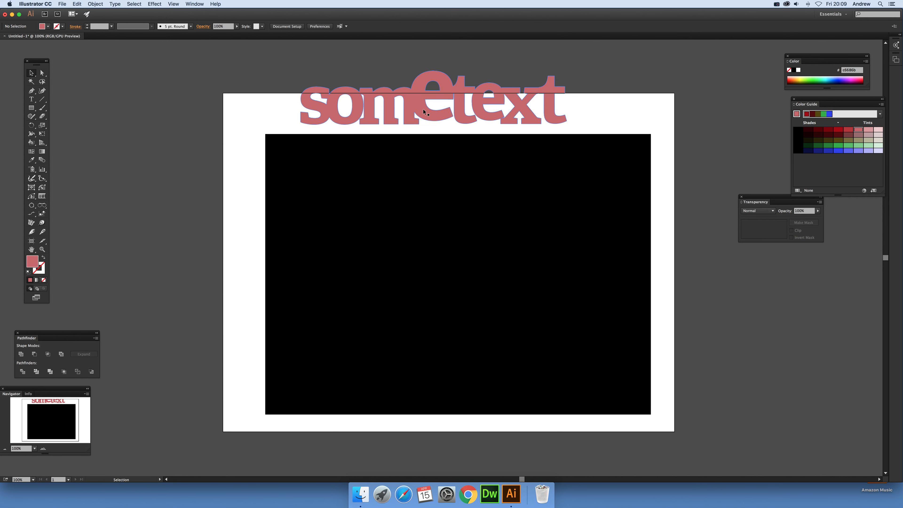
Fill the letter counters using the Live Paint Bucket and expand the Live Paint group
left_click(418, 108)
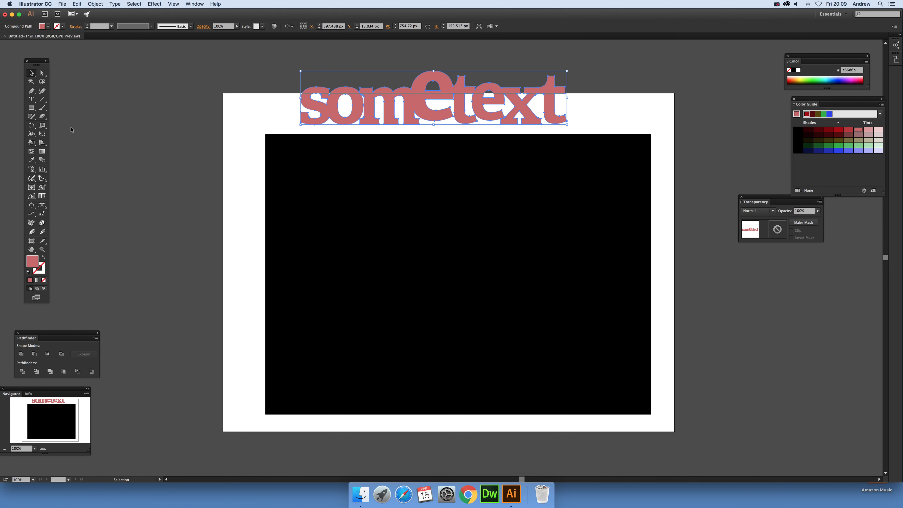
left_click_drag(32, 146, 80, 154)
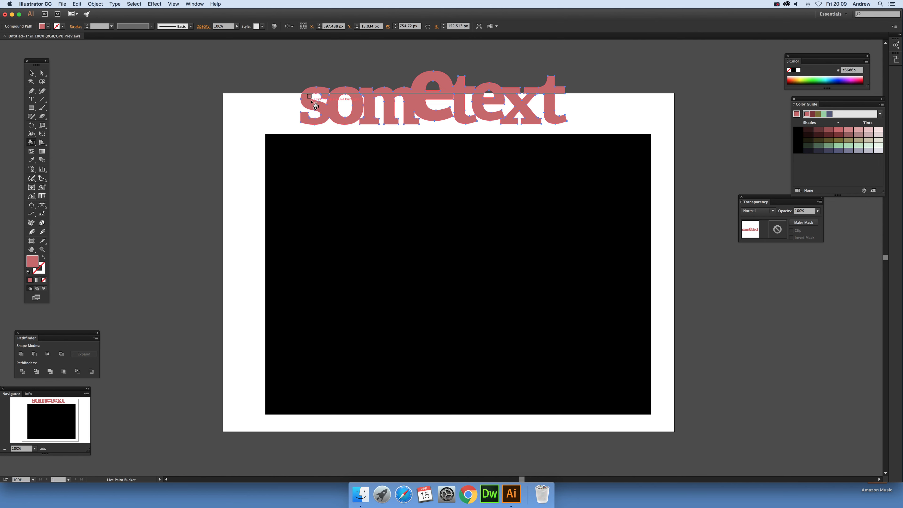
left_click(322, 103)
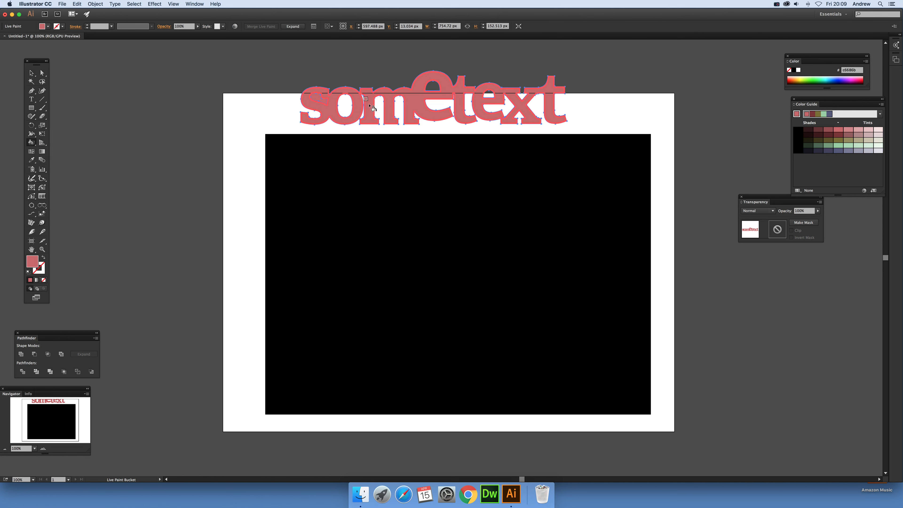
left_click(349, 103)
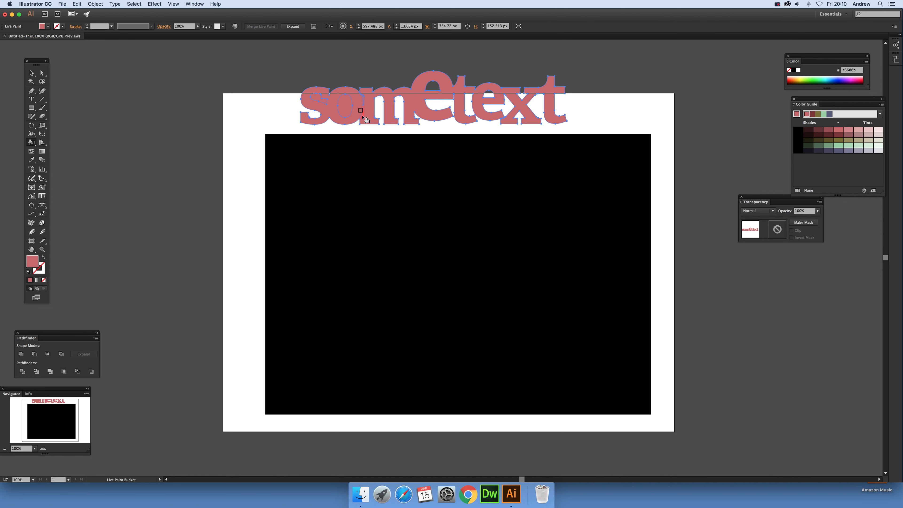
left_click(439, 94)
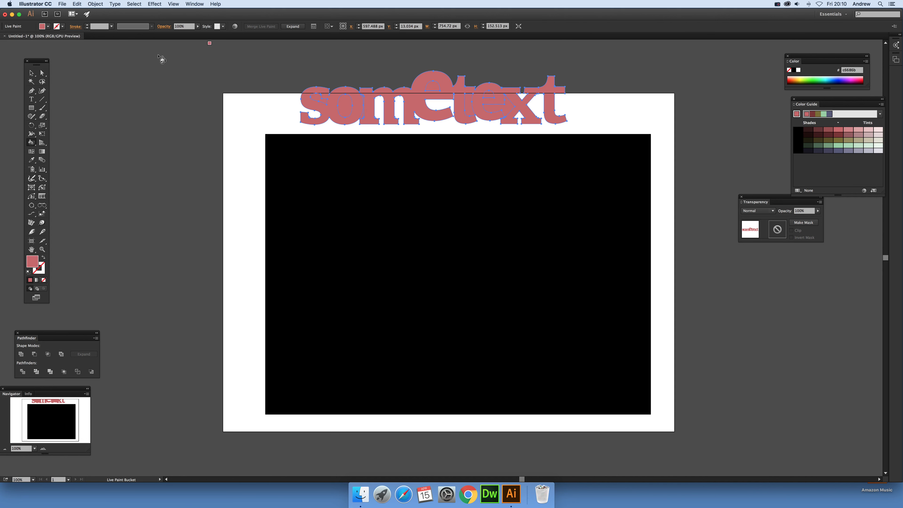
left_click(33, 75)
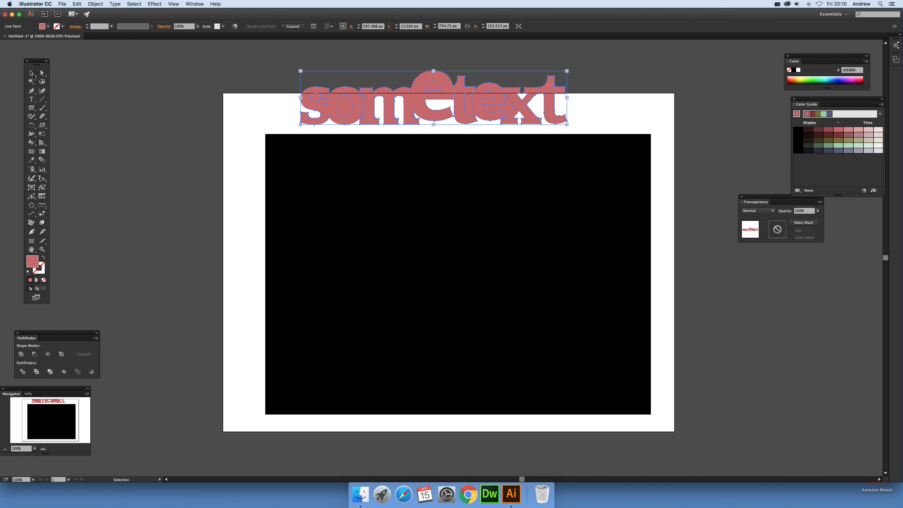
left_click(295, 27)
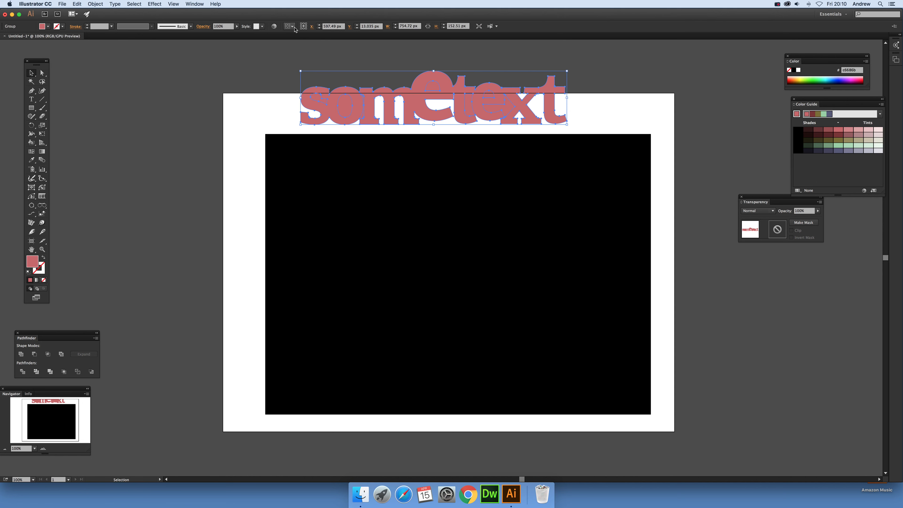
Unite the expanded lettering into a single solid shape
left_click(20, 354)
left_click(483, 66)
key("a")
left_click(491, 89)
key("v")
left_click(352, 53)
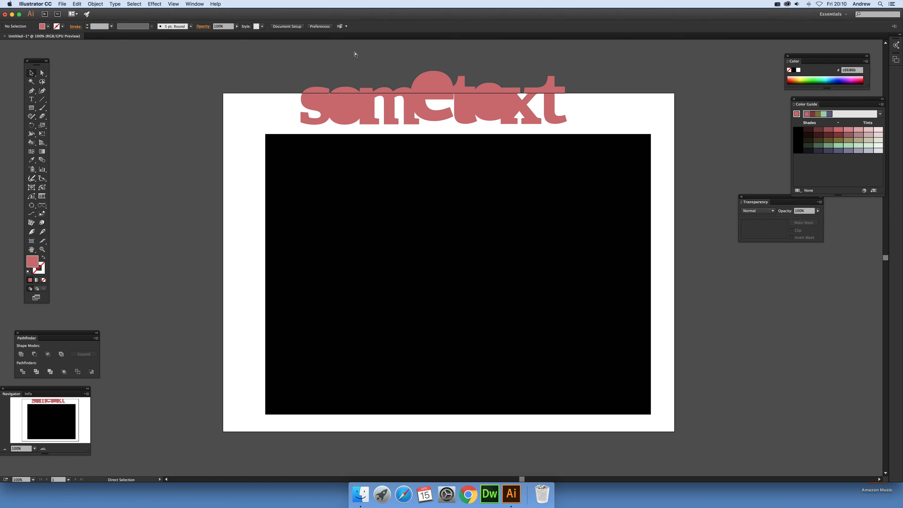
Paste a copy of the lettering, enlarge it across the rectangle's middle, and divide the rectangle with it
key("cmd+v")
left_click_drag(496, 250, 441, 220)
left_click_drag(521, 258, 624, 288)
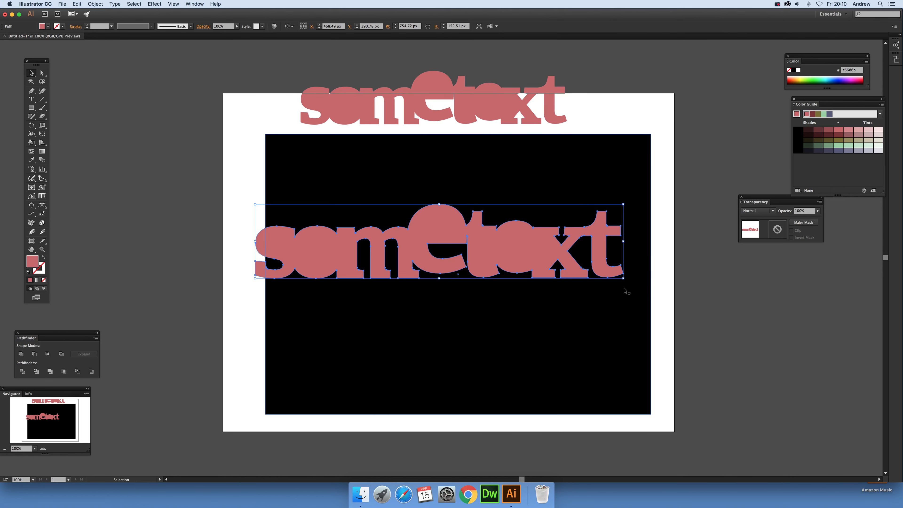
key("super+d")
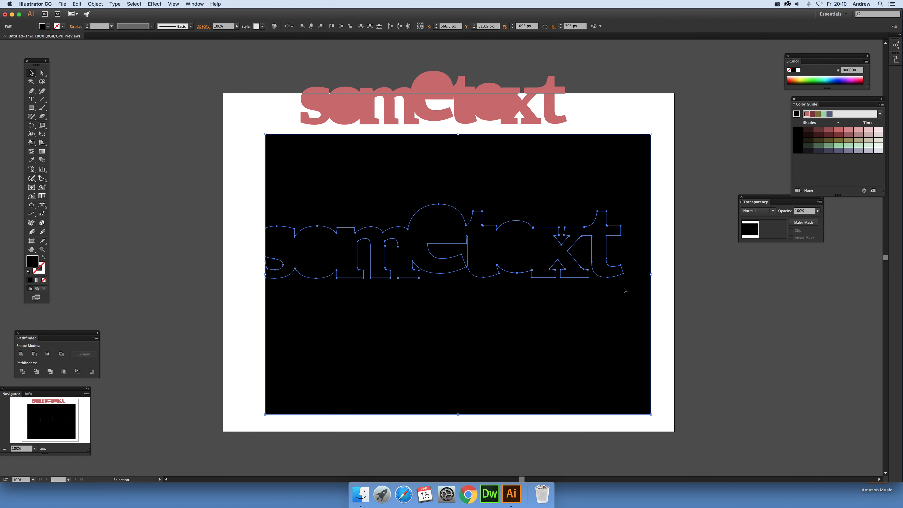
Paste another copy, rotate it diagonally across the rectangle, and divide the shapes below it
key("super+v")
left_click_drag(523, 264, 523, 313)
left_click_drag(575, 332, 612, 359)
left_click_drag(636, 295, 613, 340)
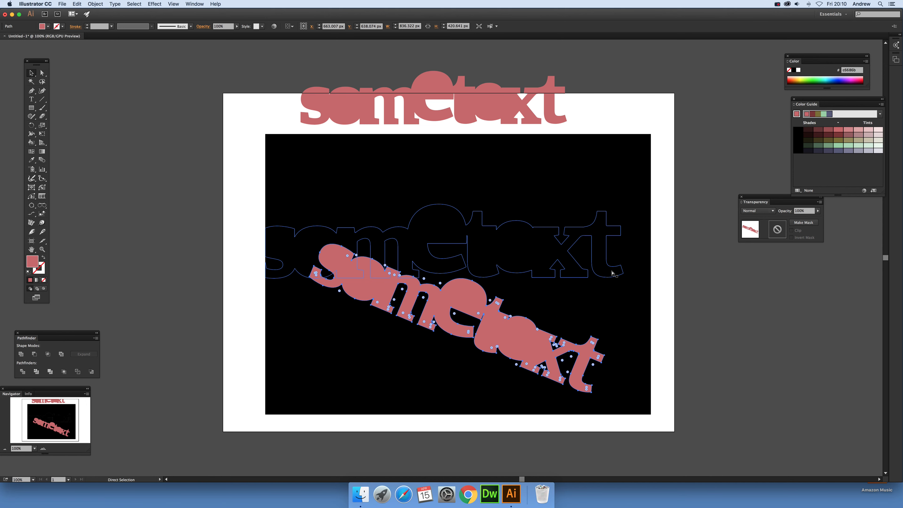
key("super+d")
Paste a small copy of the lettering near the rectangle's lower left and divide with it
key("super+v")
left_click_drag(443, 271, 434, 363)
left_click_drag(524, 387, 368, 339)
left_click(363, 249, "shift")
key("super+4")
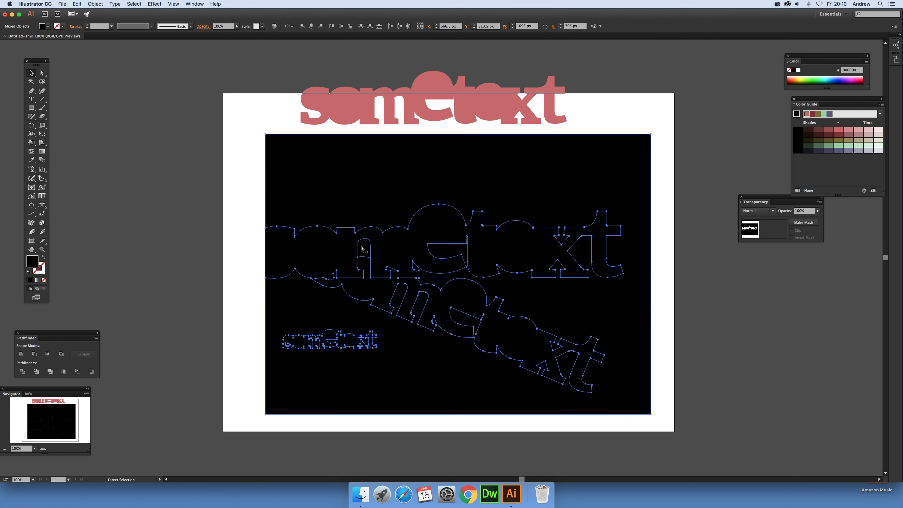
Paste a large copy across the rectangle's upper area and divide with it
key("super+v")
left_click_drag(573, 283, 697, 266)
key("a")
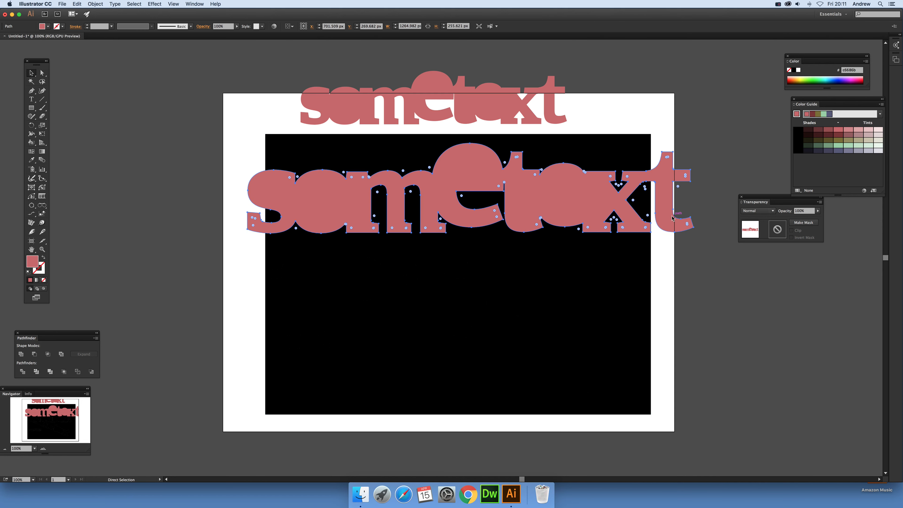
key("super+d")
Paste a large copy along the rectangle's bottom edge and divide with it
key("super+v")
left_click_drag(482, 265, 505, 374)
left_click_drag(596, 393, 677, 409)
key("a")
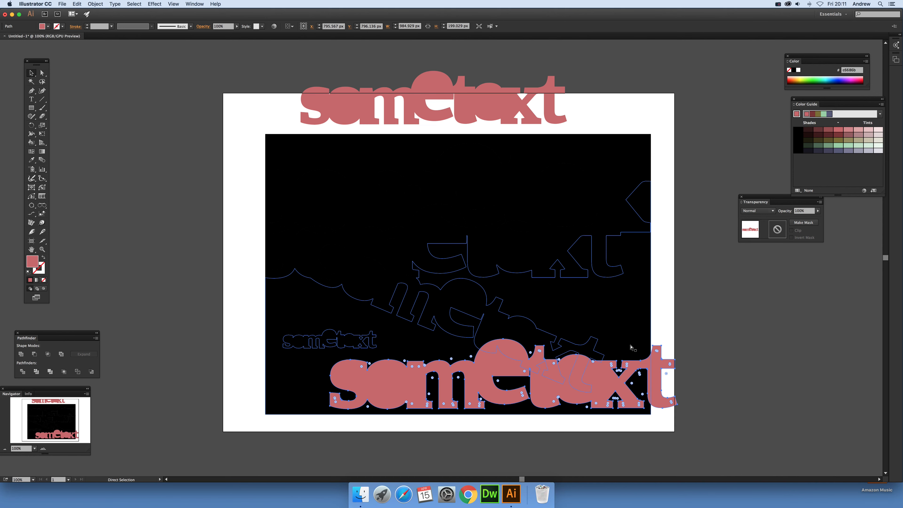
key("super+d")
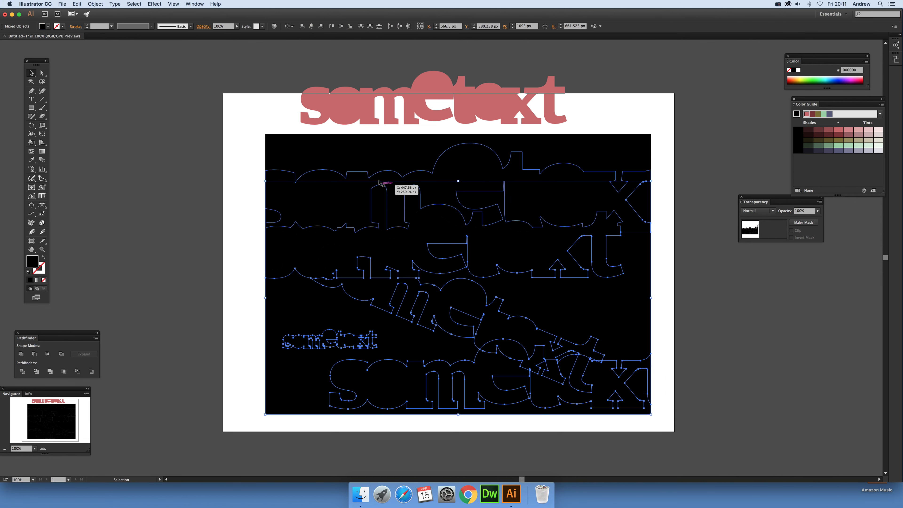
Fill the top divided band of lettering with light red
left_click(244, 155)
left_click(483, 170)
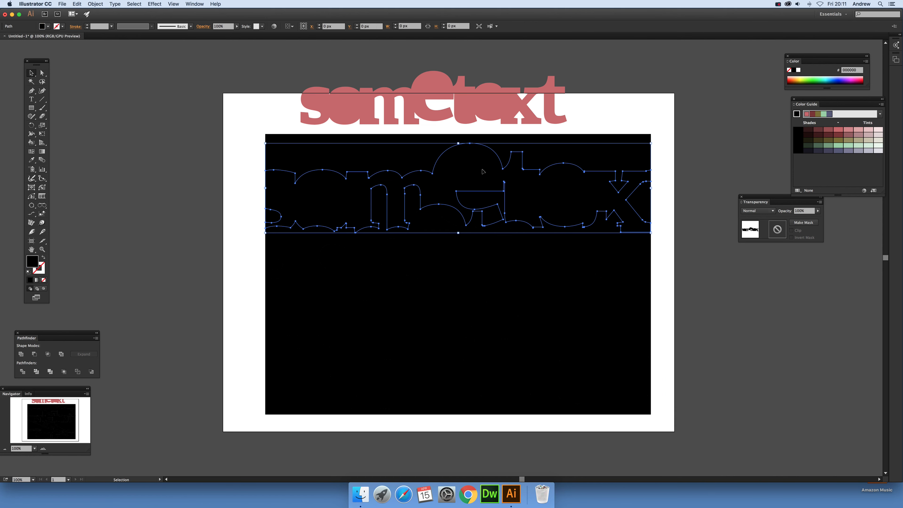
left_click(841, 133)
Fill the diagonal lower-right divided section with pale green
left_click(600, 299)
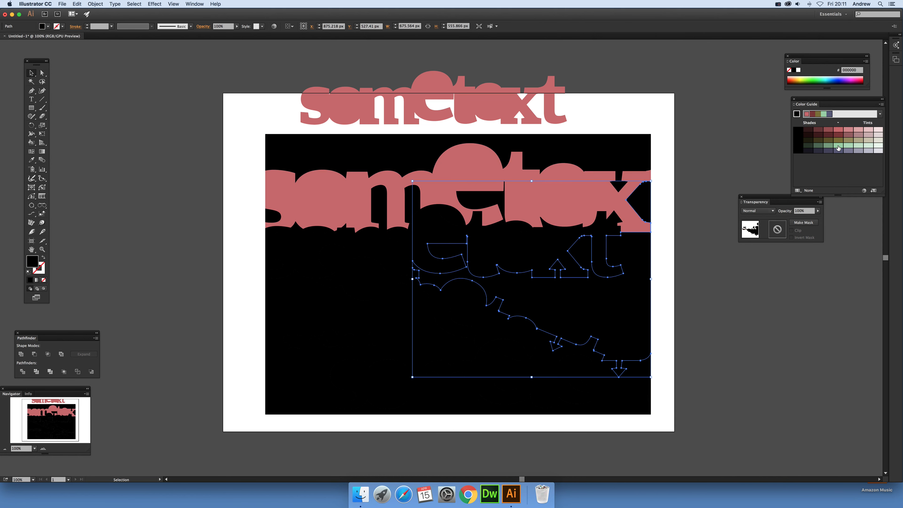
left_click(838, 146)
Fill the middle lettering band with pink and the small "sometext" lettering with pale green
left_click(534, 260)
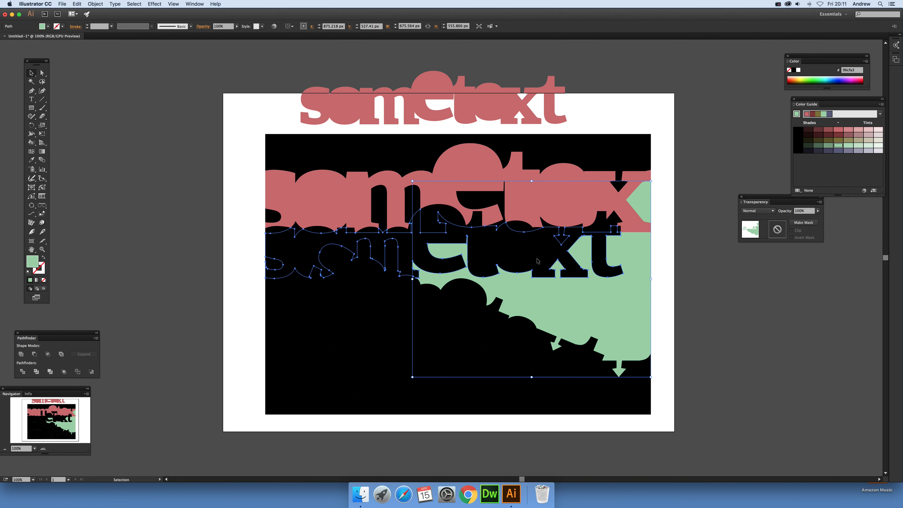
left_click(847, 130)
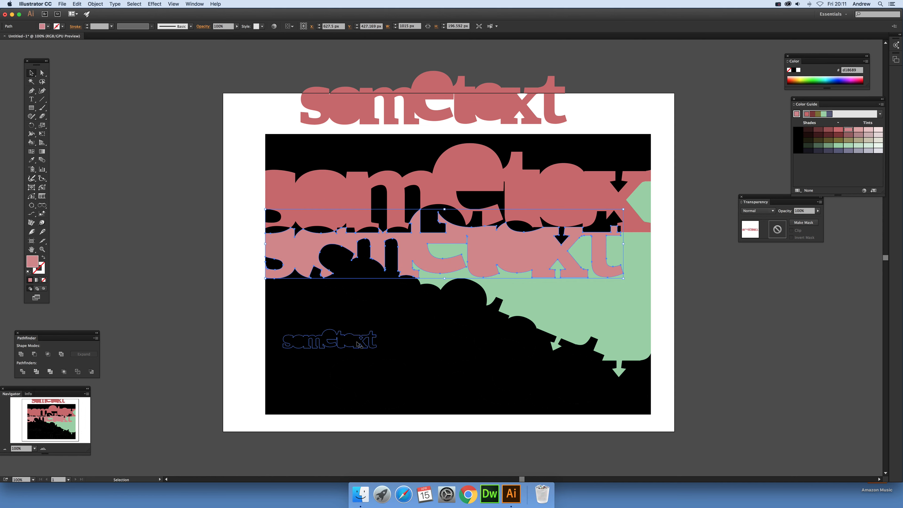
left_click(358, 344)
left_click(845, 146)
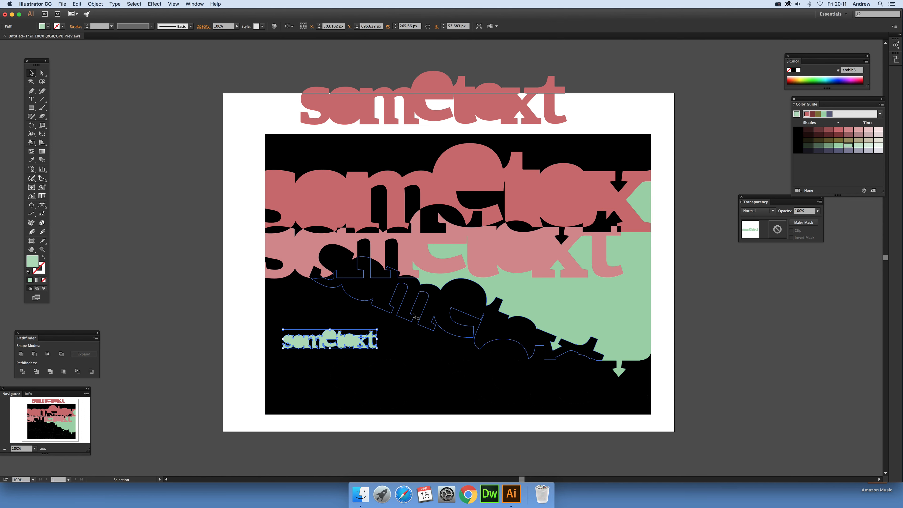
Delete the diagonal lettering piece across the rectangle's lower half
left_click(407, 304)
key("Delete")
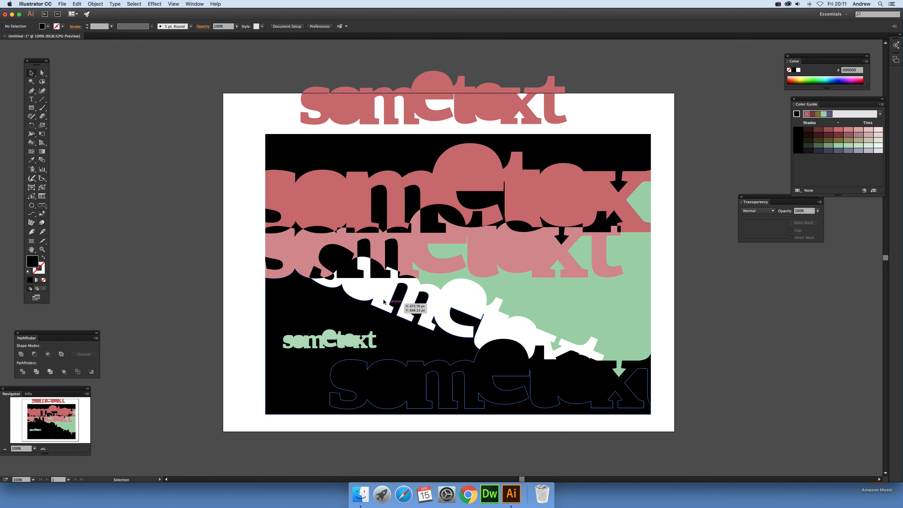
Fill the large "some" letters along the bottom edge with slate blue-grey
left_click(447, 398)
left_click(848, 150)
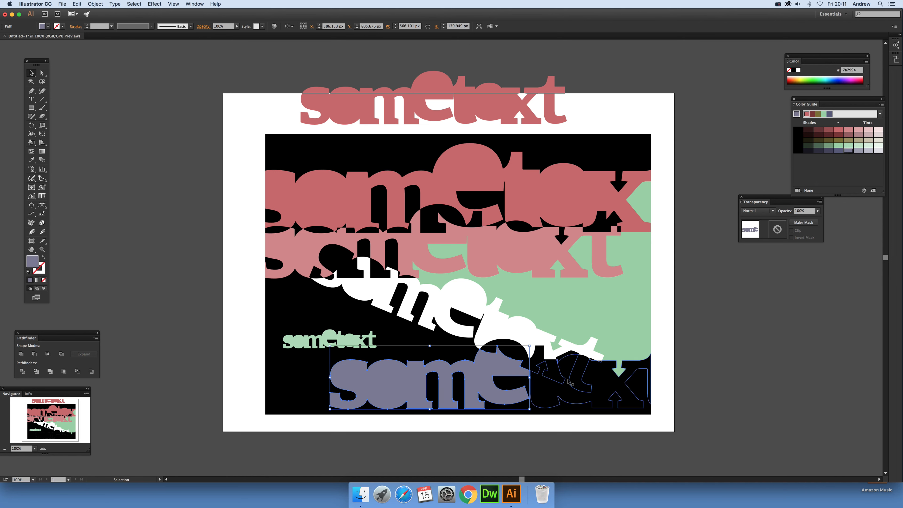
Fill the small letter fragment with pale pink and the bottom-right "text" letters with olive
left_click(584, 380)
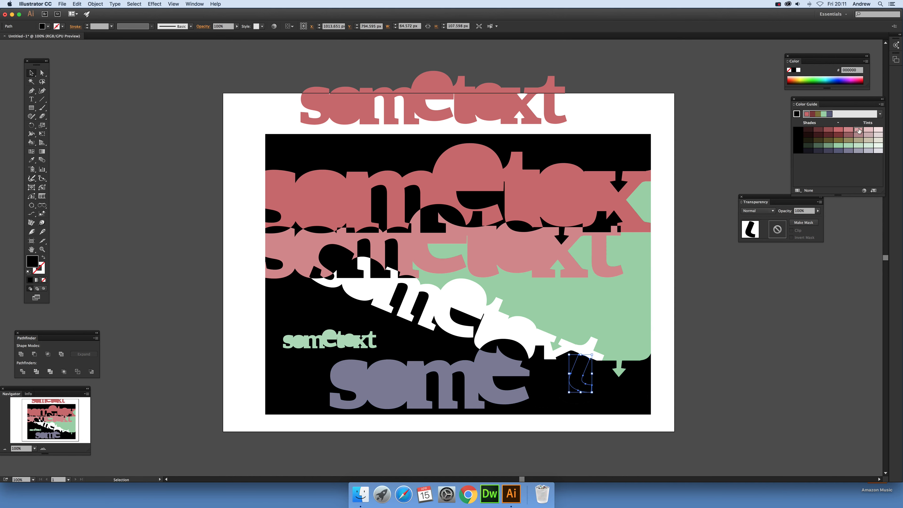
left_click(858, 130)
left_click(553, 388)
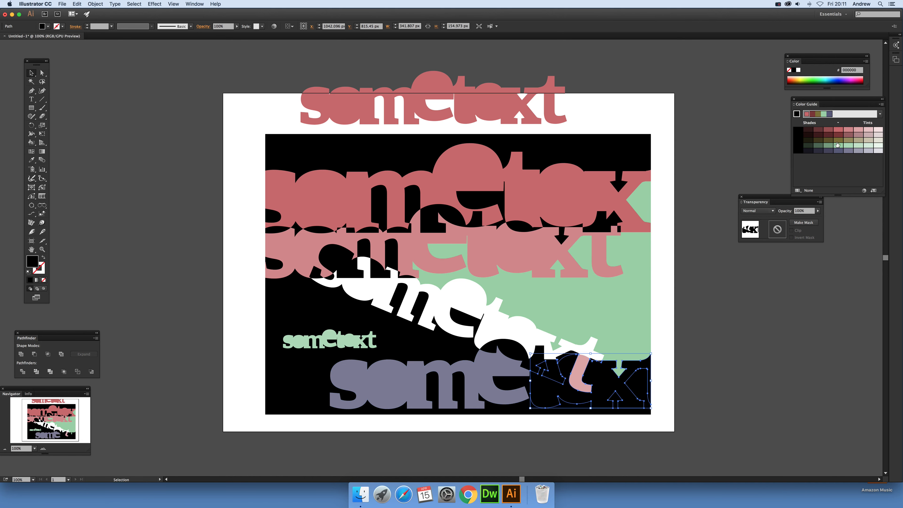
left_click(838, 140)
Fill the remaining lower black background area with dark navy
left_click(304, 298)
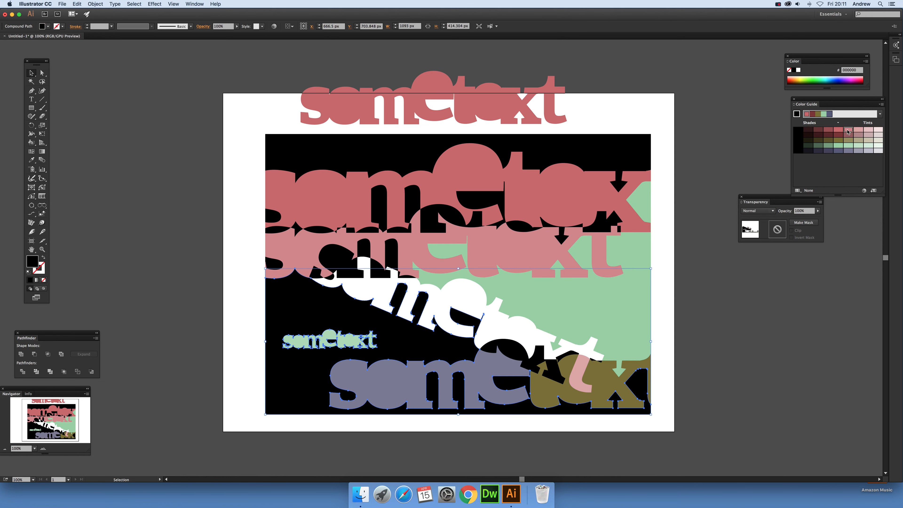
left_click(500, 153)
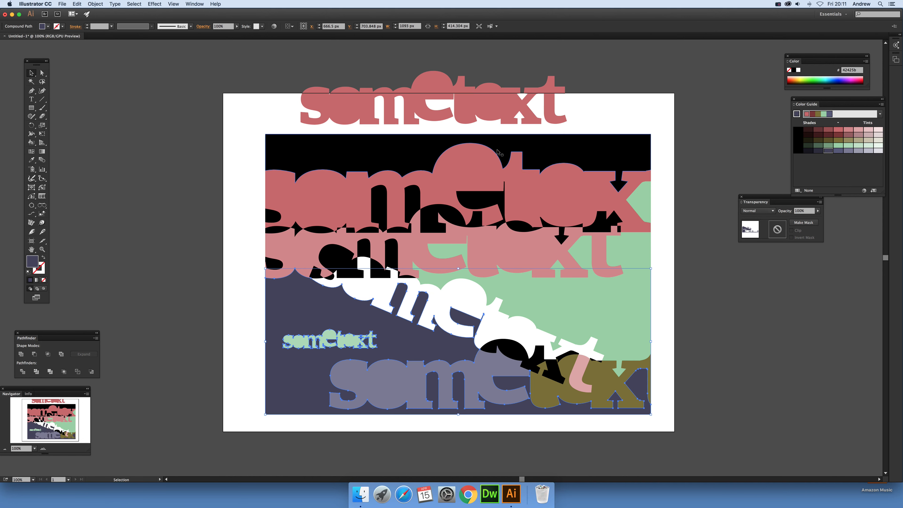
Fill the black strip along the rectangle's top edge with beige and deselect
left_click(875, 134)
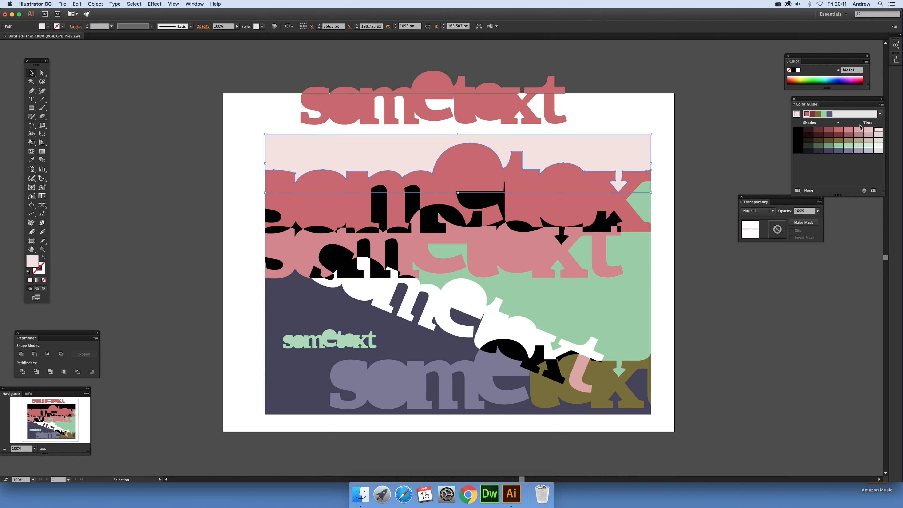
left_click(867, 141)
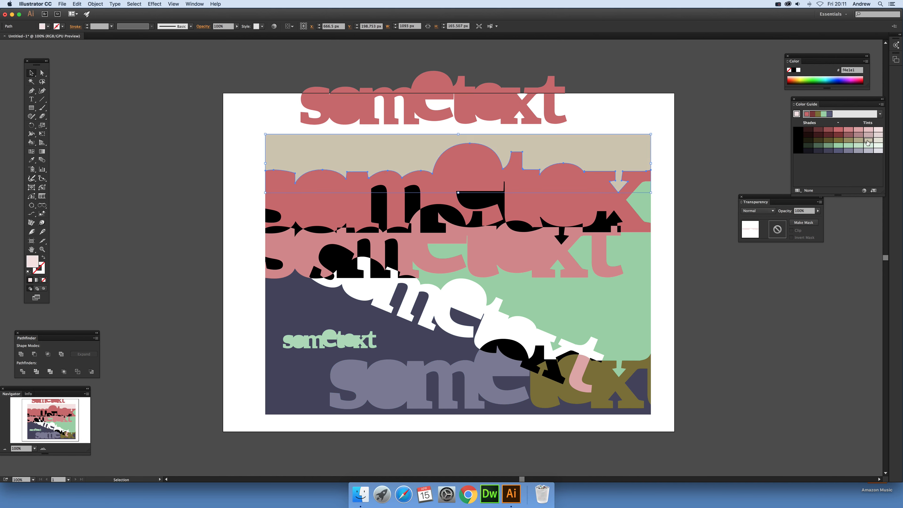
left_click(696, 166)
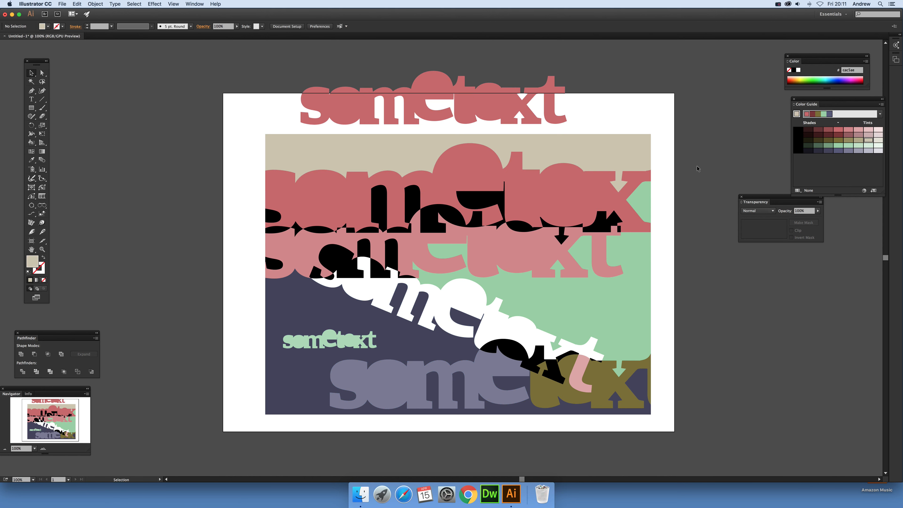